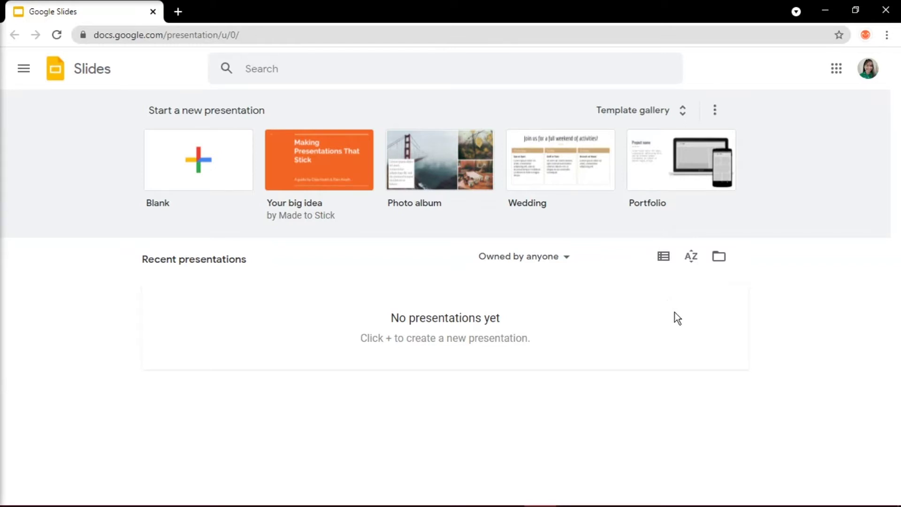
# Start a new blank presentation from the Blank tile.
pyautogui.click(224, 169)
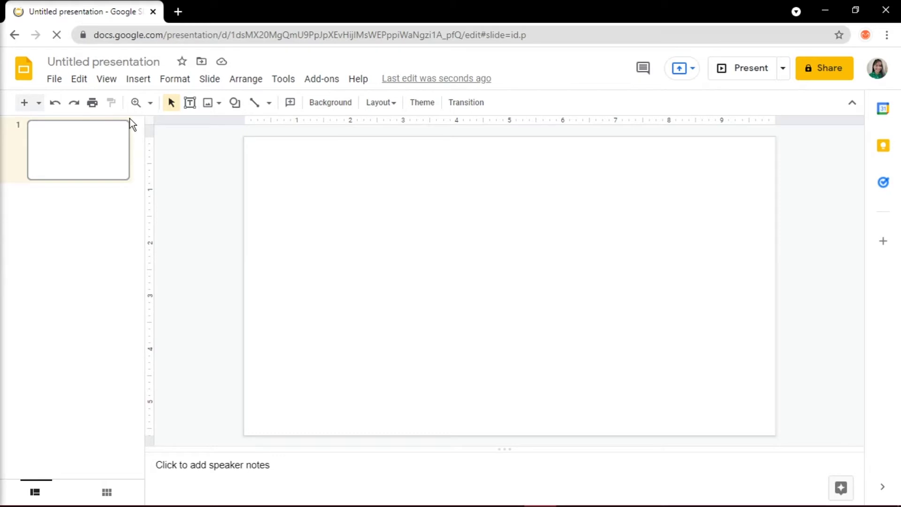
# Use Page setup to set a custom slide size of 480 × 480 pixels.
pyautogui.click(54, 79)
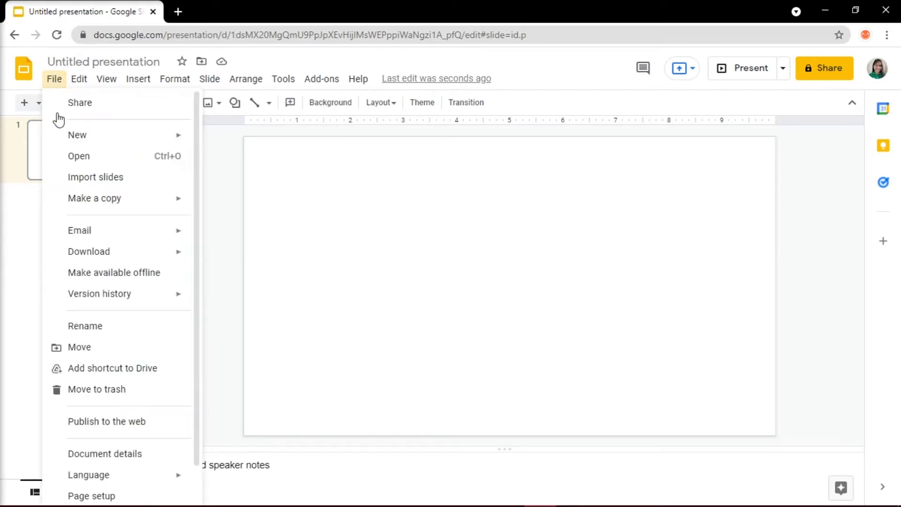
pyautogui.click(127, 495)
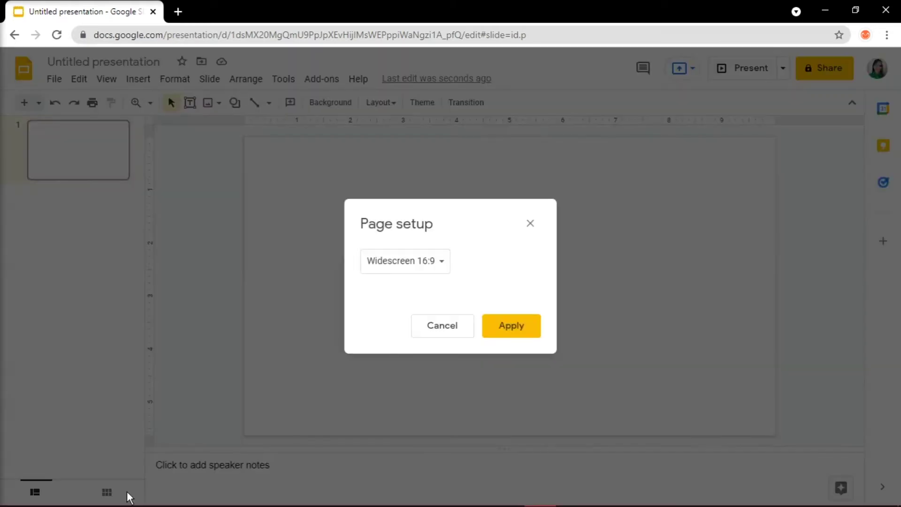
pyautogui.click(438, 271)
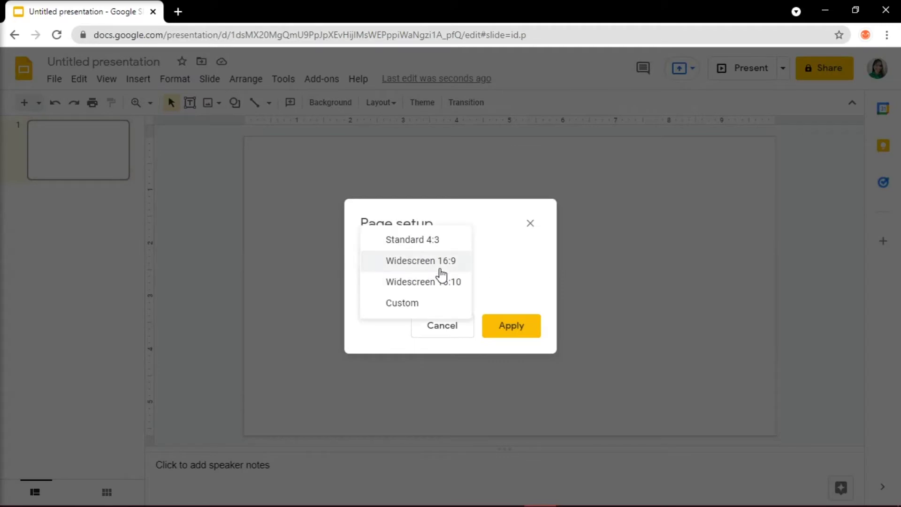
pyautogui.click(418, 304)
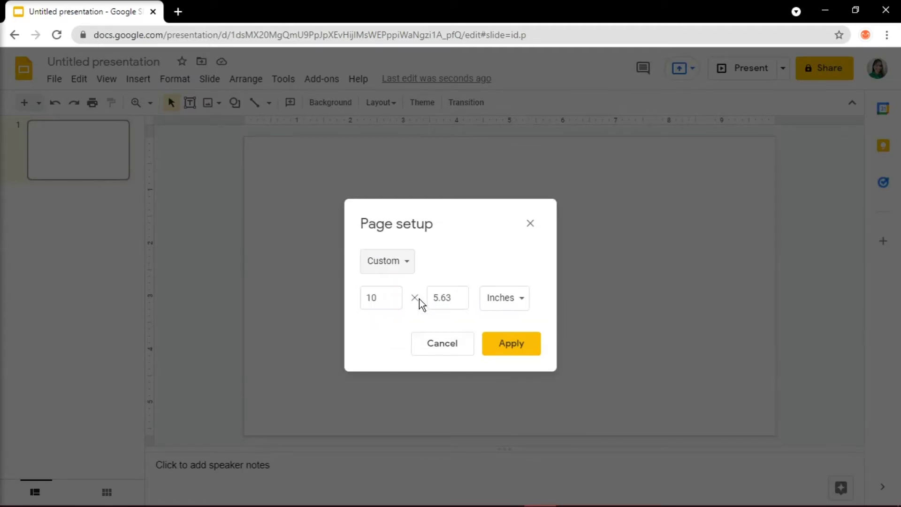
pyautogui.click(503, 308)
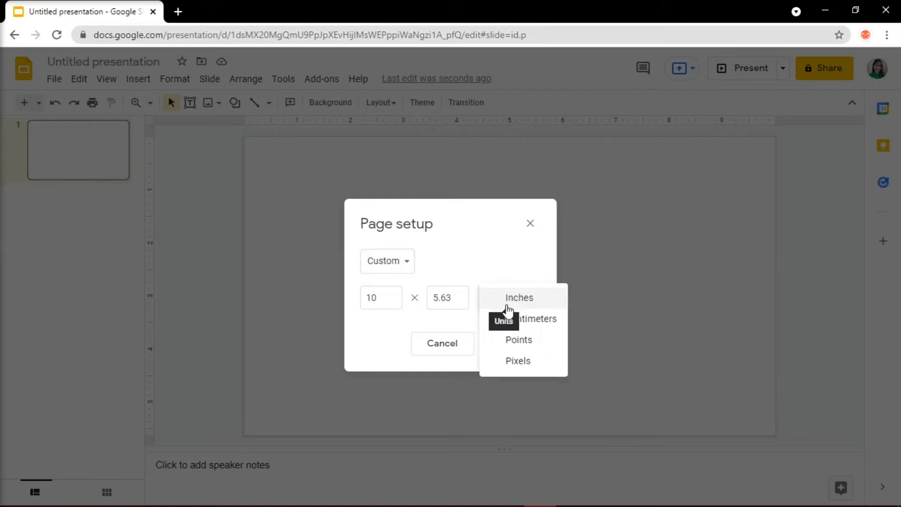
pyautogui.click(512, 361)
pyautogui.doubleClick(388, 303)
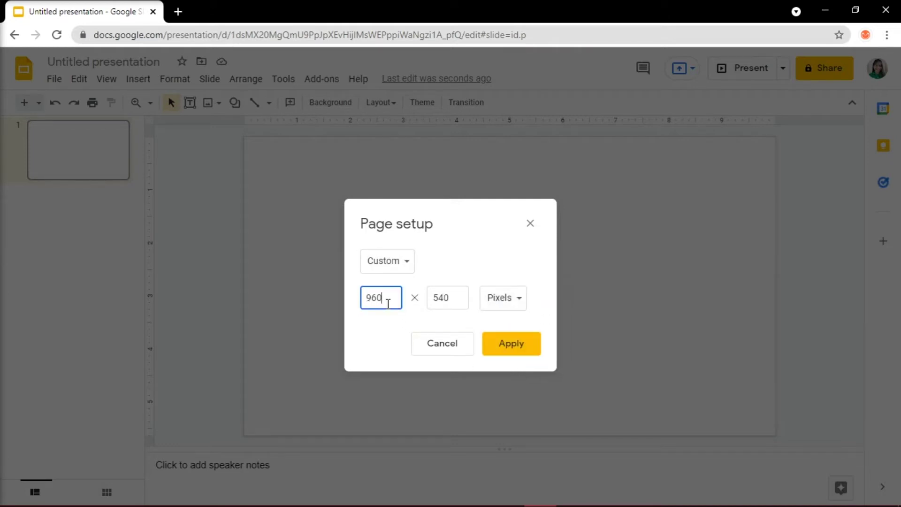
pyautogui.write('480')
pyautogui.click(444, 301)
pyautogui.doubleClick(444, 301)
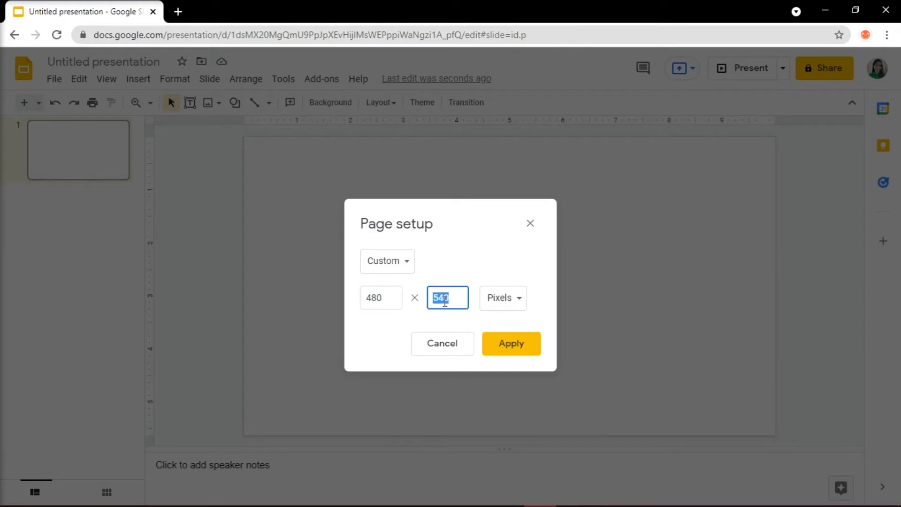
pyautogui.write('480')
pyautogui.click(509, 345)
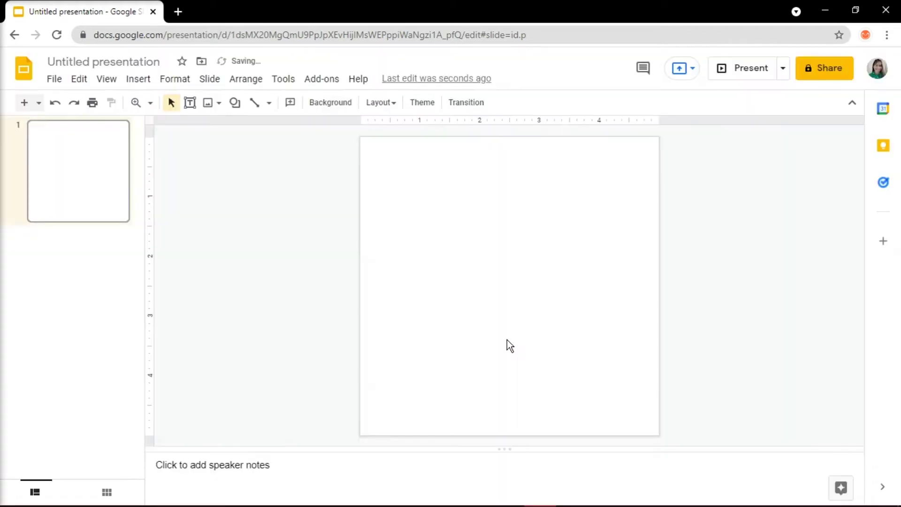
# Set the slide background colour to Transparent and add it to the theme.
pyautogui.click(336, 103)
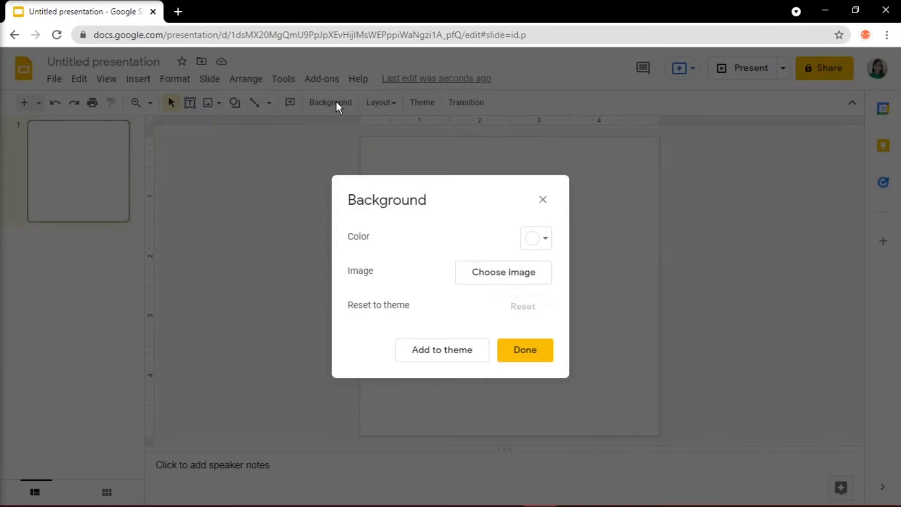
pyautogui.click(537, 238)
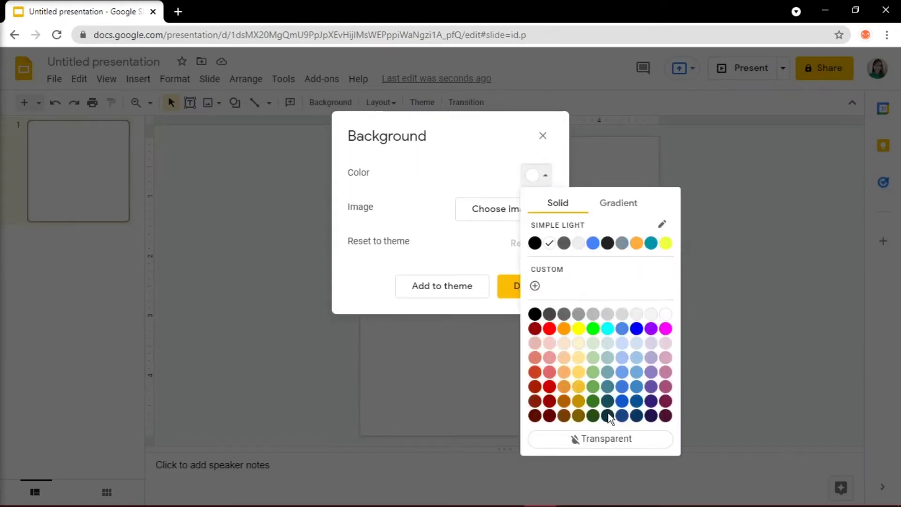
pyautogui.click(611, 439)
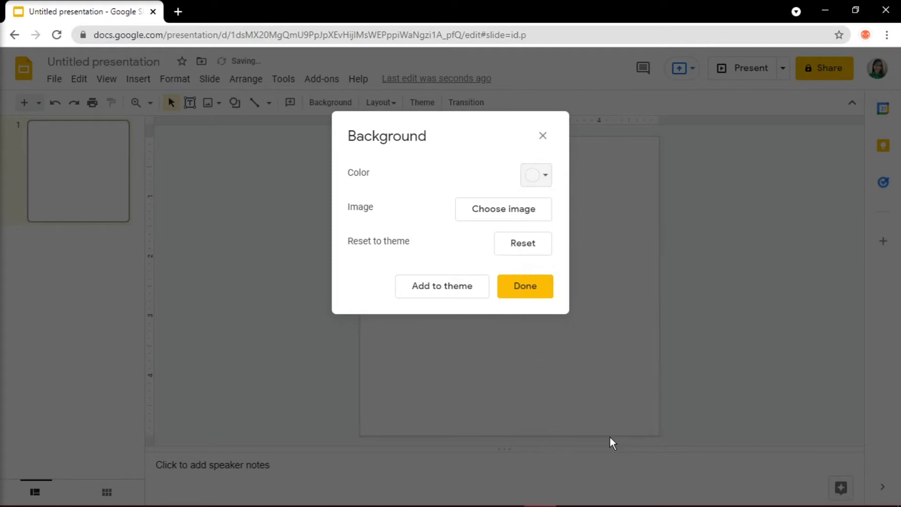
pyautogui.click(448, 295)
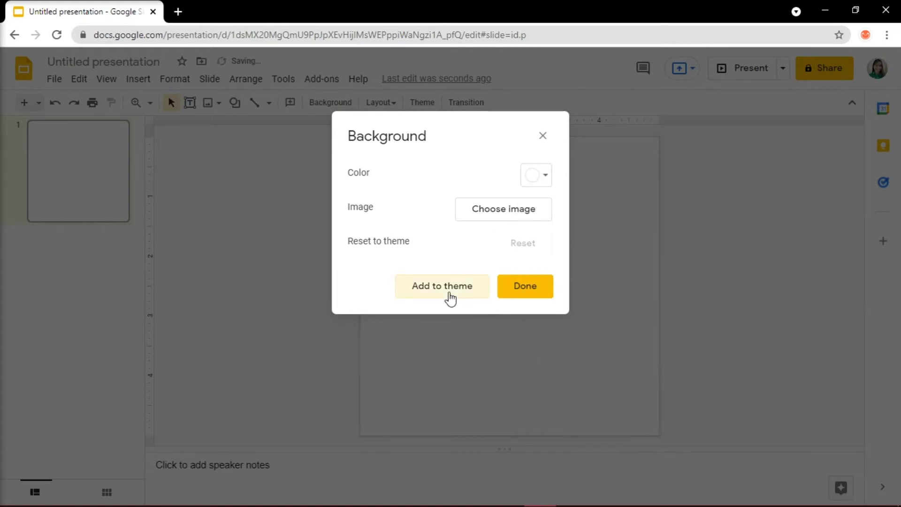
pyautogui.click(525, 294)
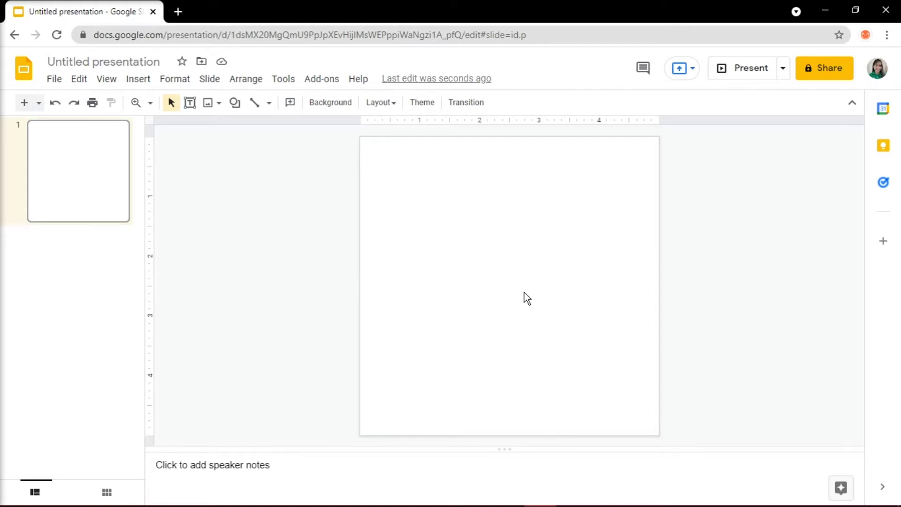
# Draw a large oval circle in the middle of the slide and nudge it upward.
pyautogui.click(138, 79)
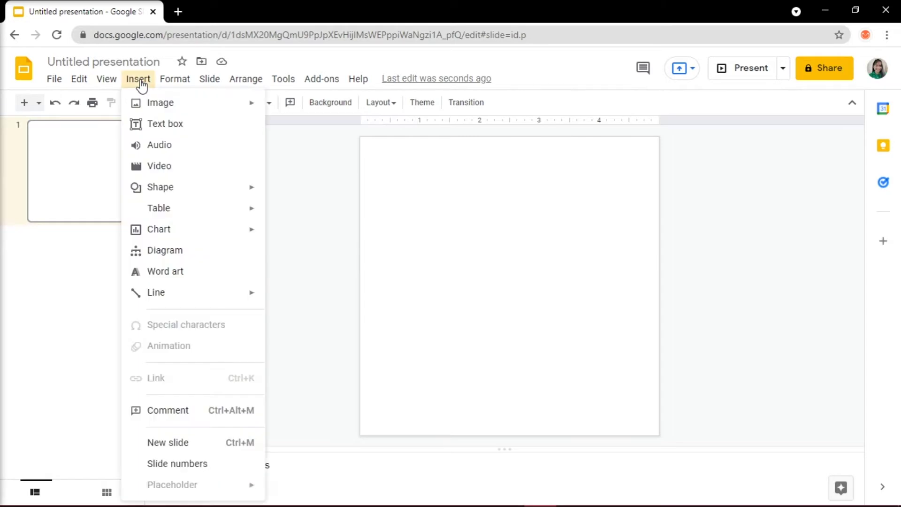
pyautogui.moveTo(162, 187)
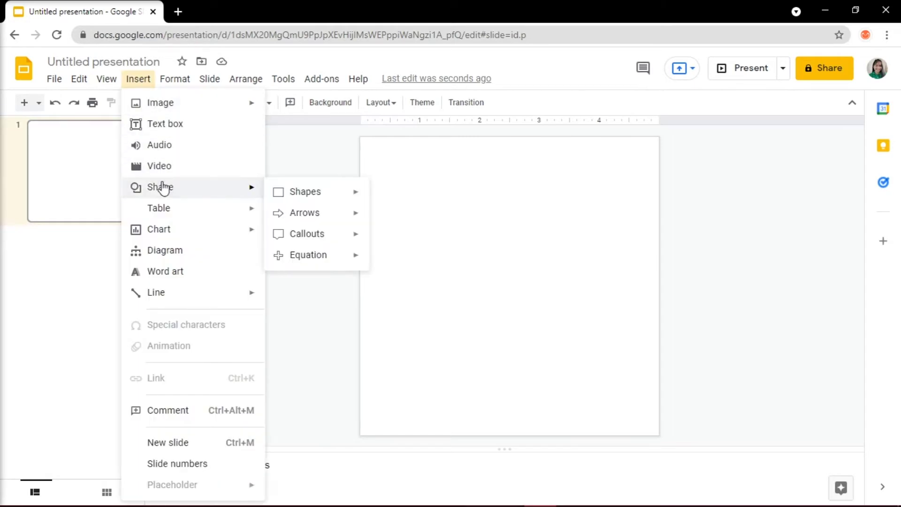
pyautogui.moveTo(292, 196)
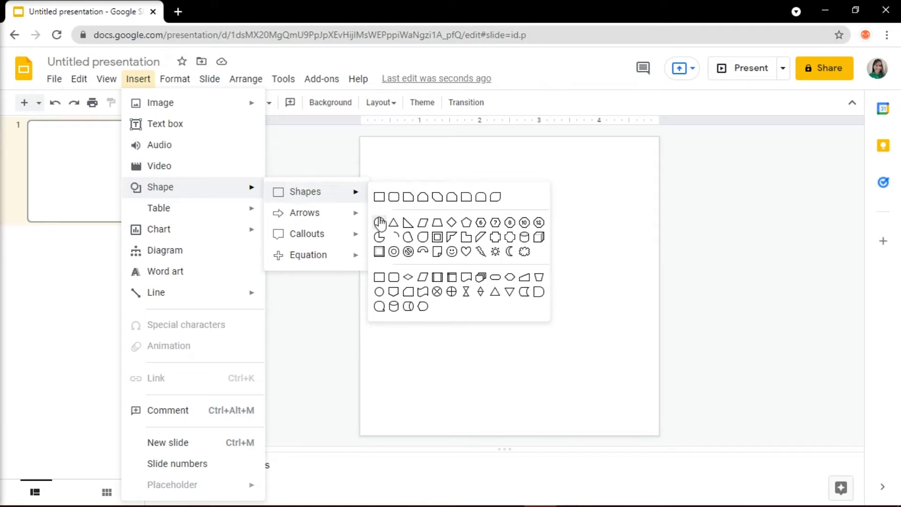
pyautogui.click(380, 222)
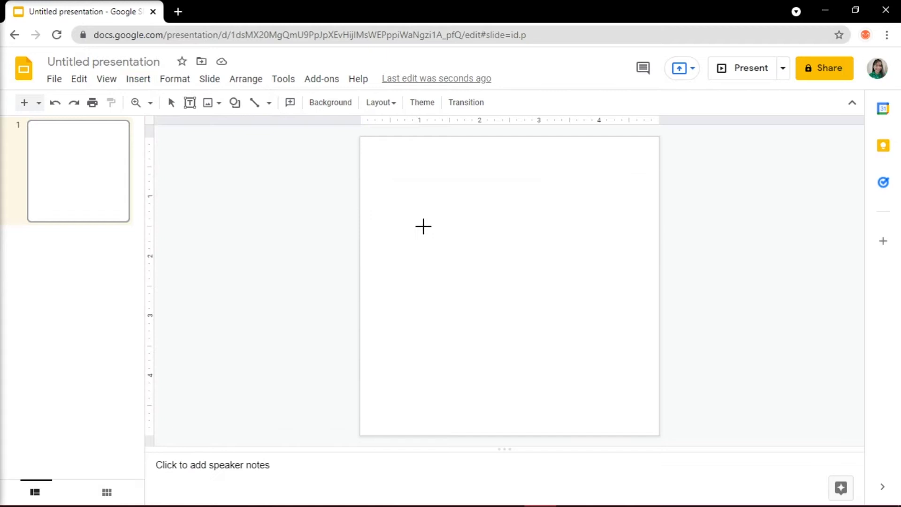
pyautogui.moveTo(426, 219); pyautogui.dragTo(601, 373)
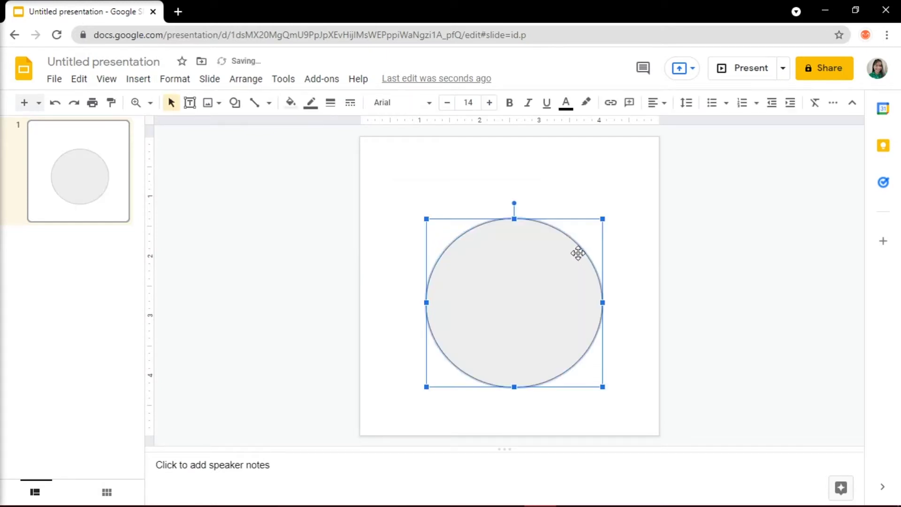
pyautogui.moveTo(577, 254); pyautogui.dragTo(578, 225)
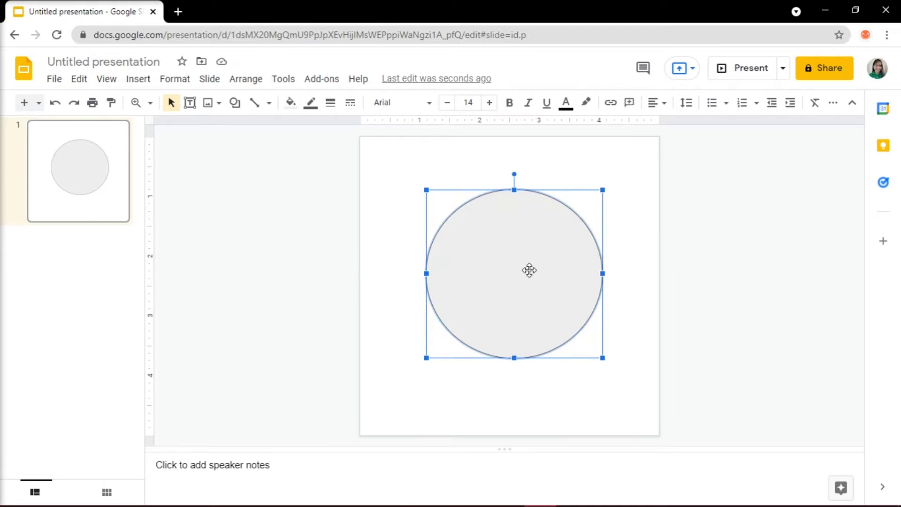
# Give the circle a 16px border and teal fill, then make the outline invisible.
pyautogui.click(330, 103)
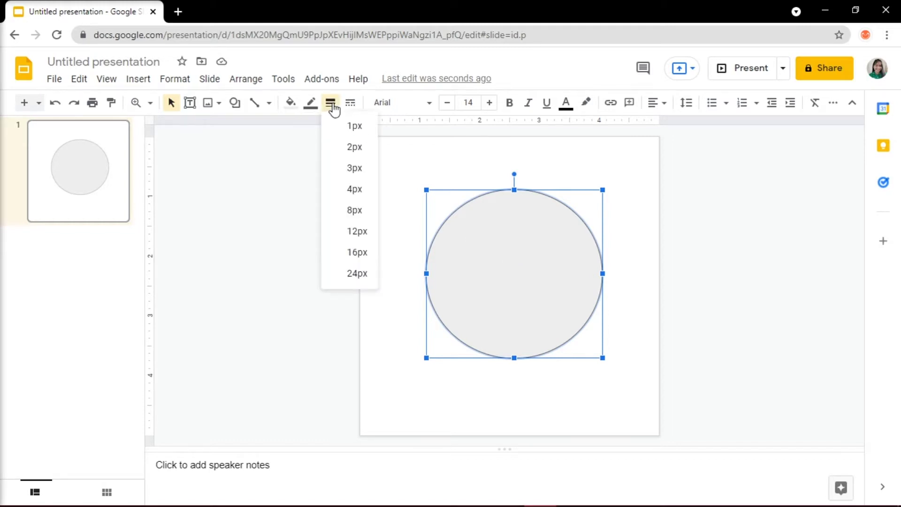
pyautogui.click(355, 253)
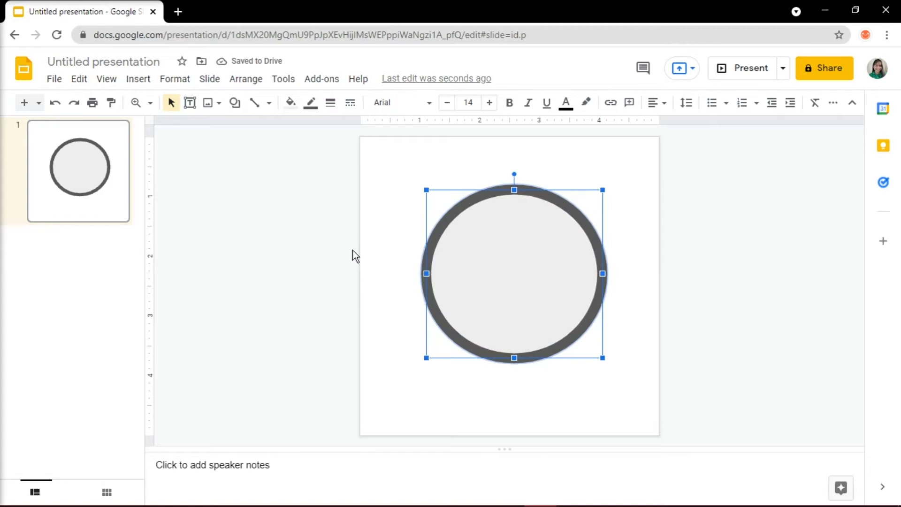
pyautogui.click(291, 104)
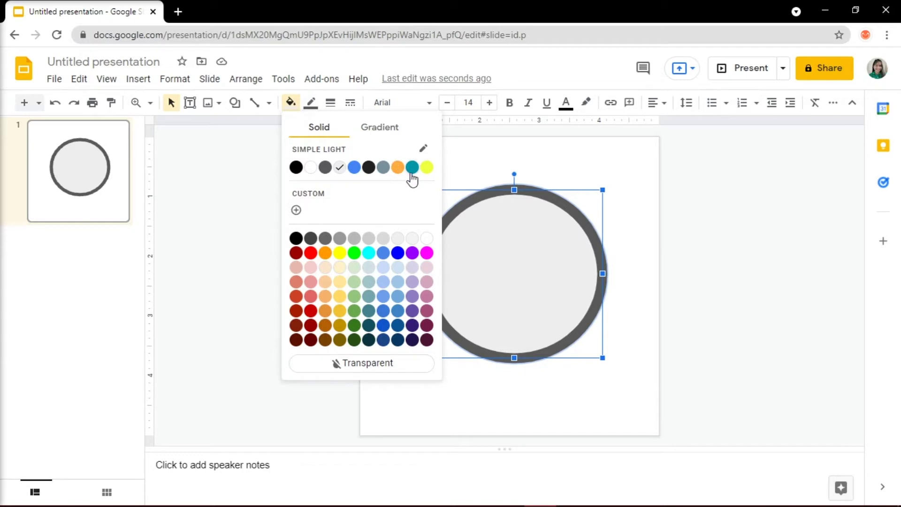
pyautogui.click(412, 169)
pyautogui.click(311, 102)
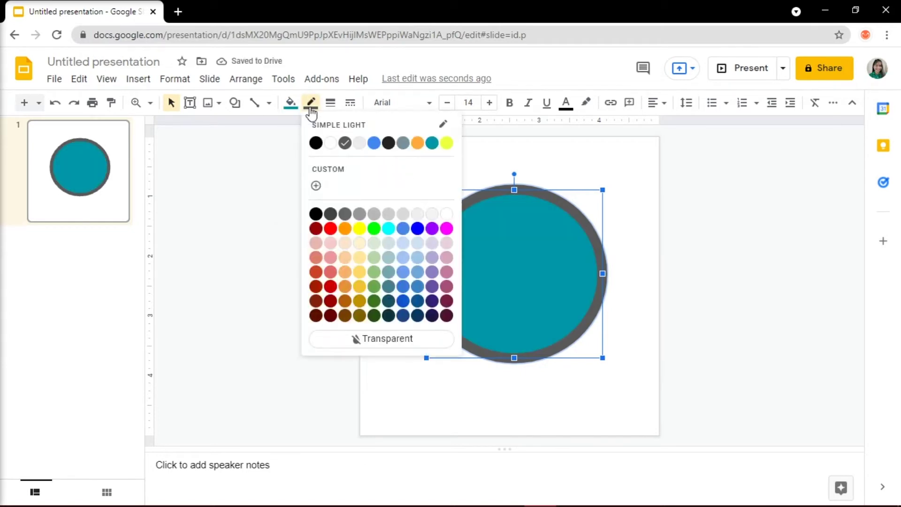
pyautogui.click(330, 144)
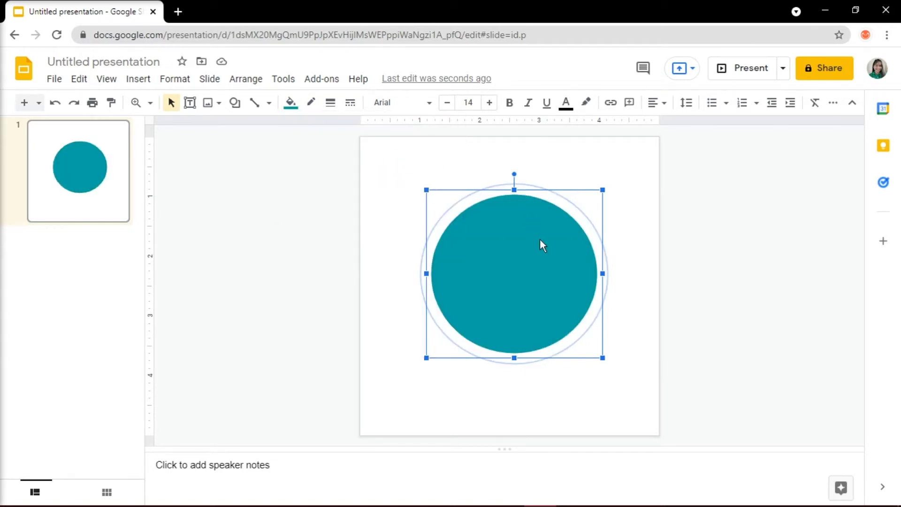
# Add a transparent, angled, blurred drop shadow to the circle, then enlarge it and shift it up-left.
pyautogui.rightClick(540, 281)
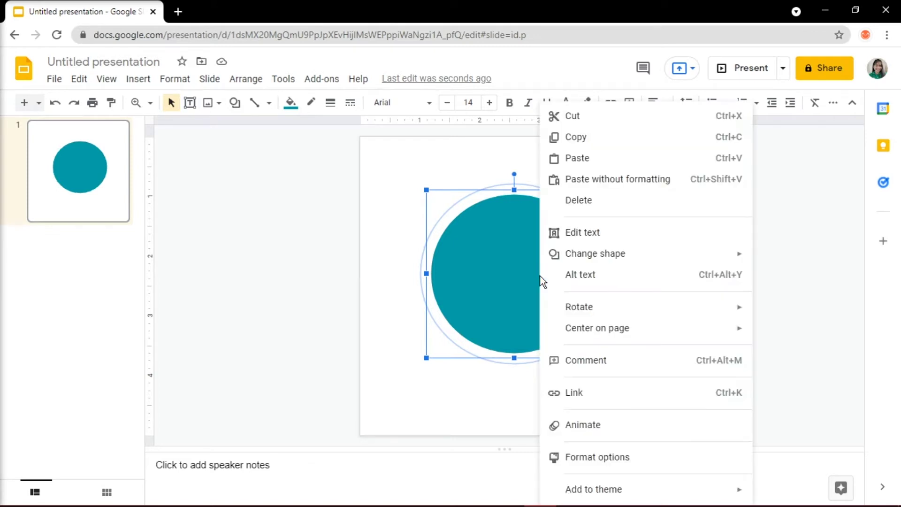
pyautogui.click(589, 456)
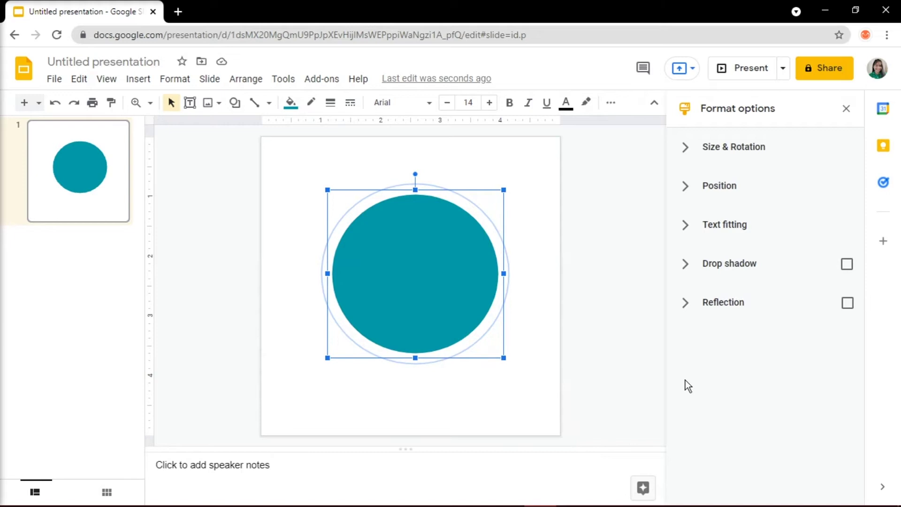
pyautogui.click(799, 279)
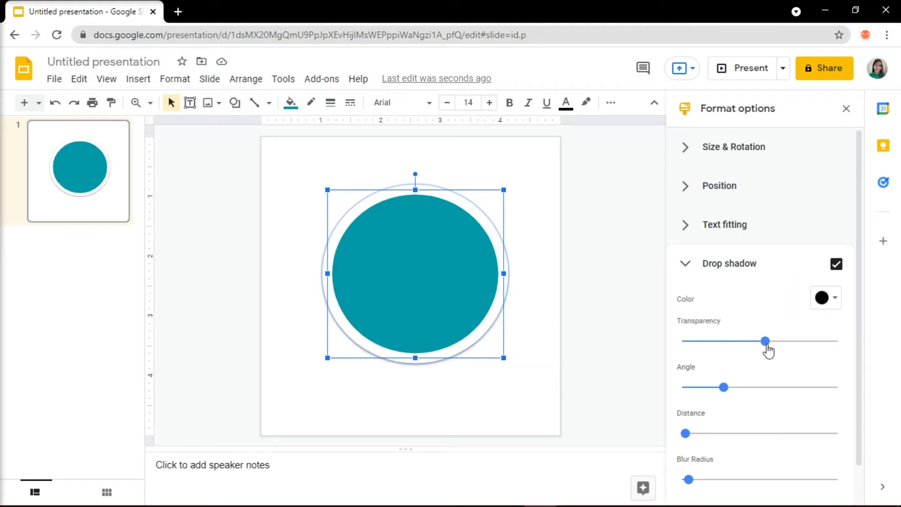
pyautogui.moveTo(767, 346); pyautogui.dragTo(779, 350)
pyautogui.moveTo(727, 394); pyautogui.dragTo(722, 399)
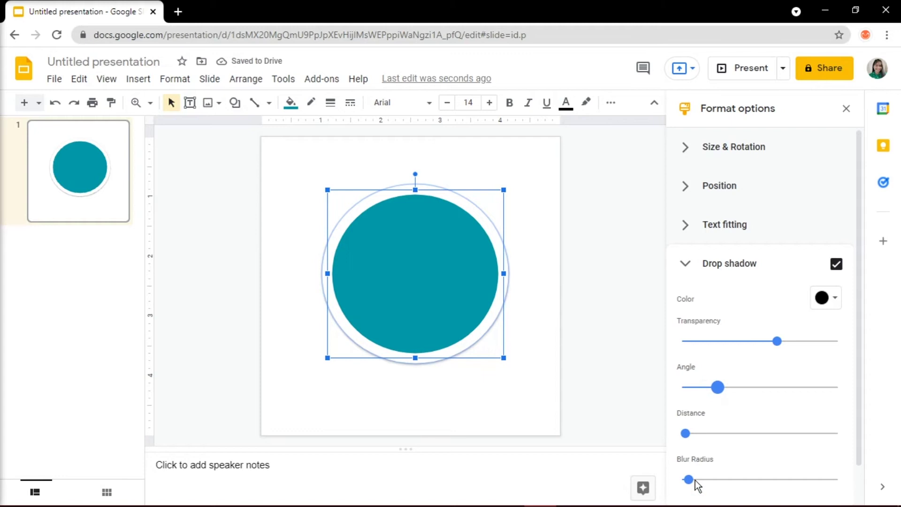
pyautogui.moveTo(691, 480); pyautogui.dragTo(725, 488)
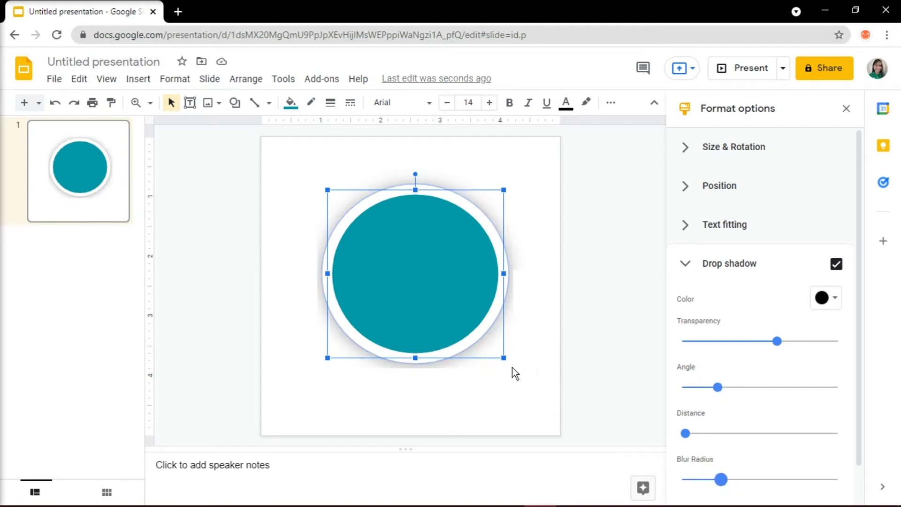
pyautogui.moveTo(503, 358); pyautogui.dragTo(535, 400)
pyautogui.moveTo(536, 322); pyautogui.dragTo(519, 313)
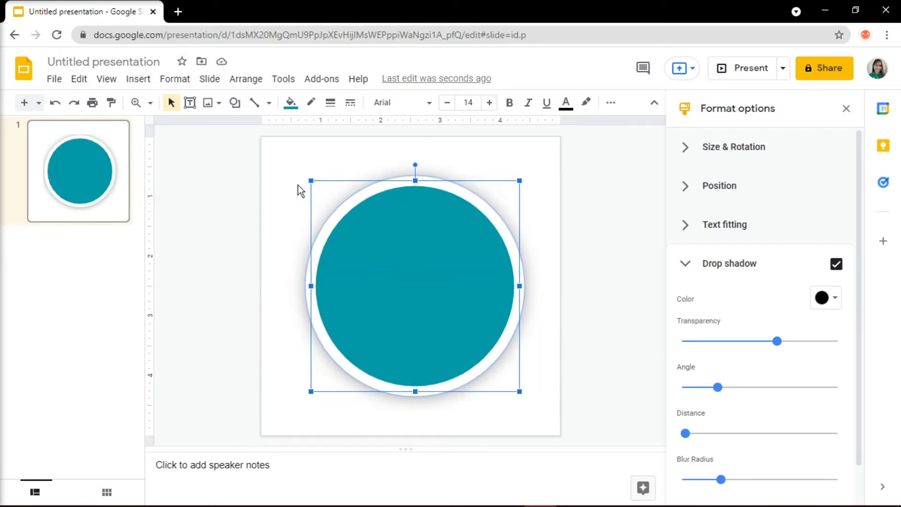
# Add an 'AWESOME!' text box at size 41, widened to one line and centred on the circle.
pyautogui.click(191, 109)
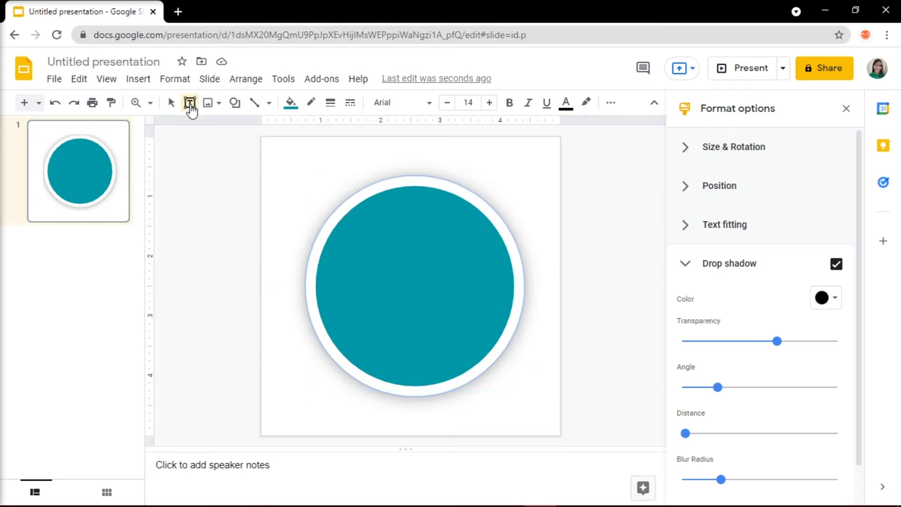
pyautogui.moveTo(335, 232); pyautogui.dragTo(485, 322)
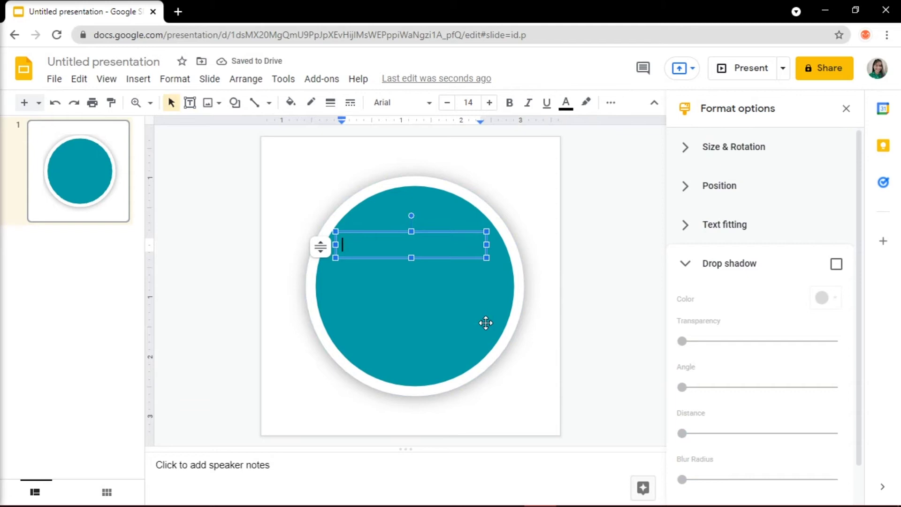
pyautogui.write('AWESOME!')
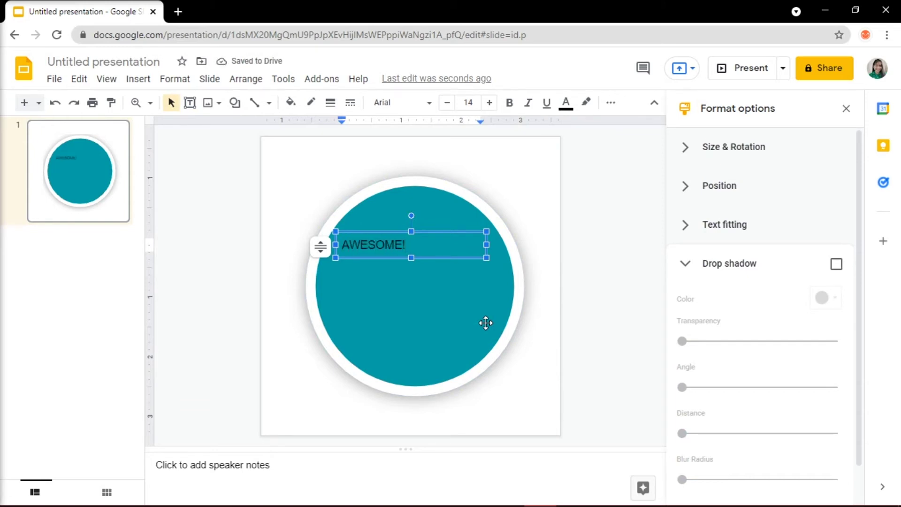
pyautogui.hotkey('ctrl', 'a')
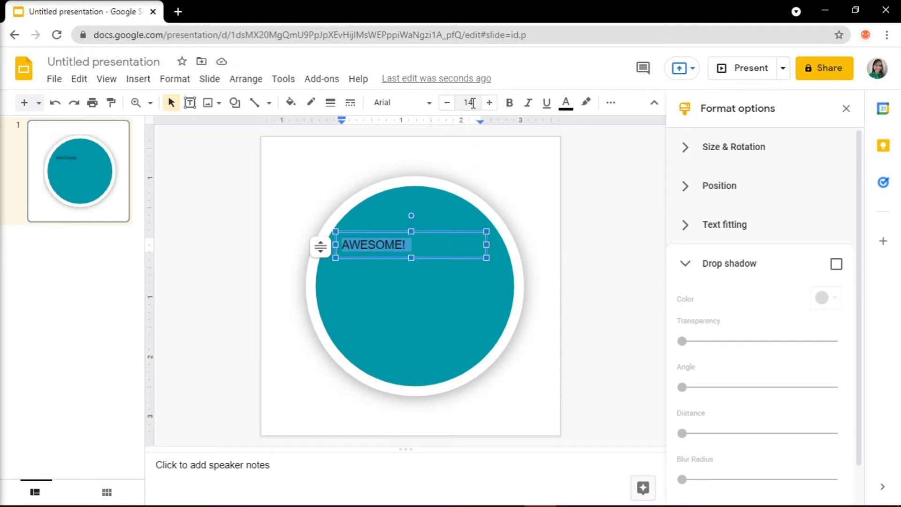
pyautogui.click(489, 103)
pyautogui.click(489, 103)
pyautogui.click(490, 102)
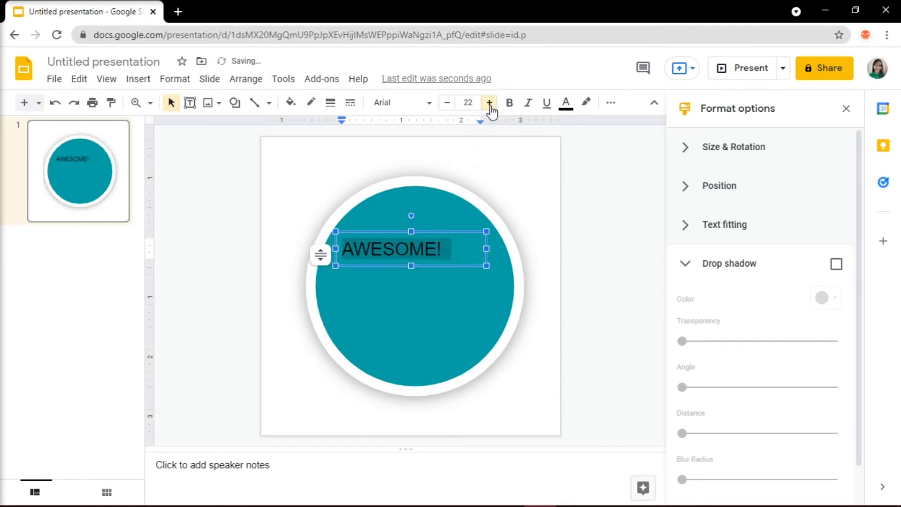
pyautogui.click(490, 103)
pyautogui.click(490, 102)
pyautogui.click(490, 103)
pyautogui.click(489, 103)
pyautogui.click(490, 103)
pyautogui.click(490, 103)
pyautogui.click(490, 103)
pyautogui.click(489, 102)
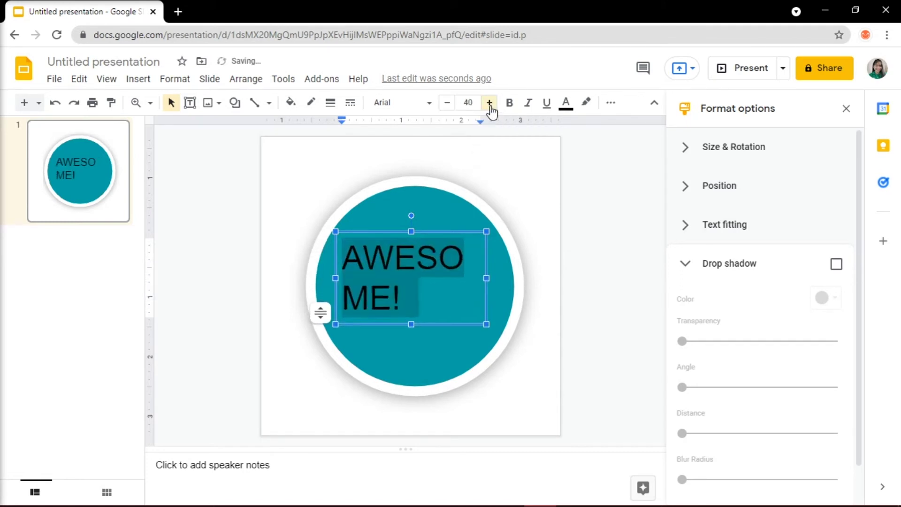
pyautogui.click(486, 277)
pyautogui.moveTo(486, 278); pyautogui.dragTo(529, 277)
pyautogui.moveTo(446, 233); pyautogui.dragTo(438, 257)
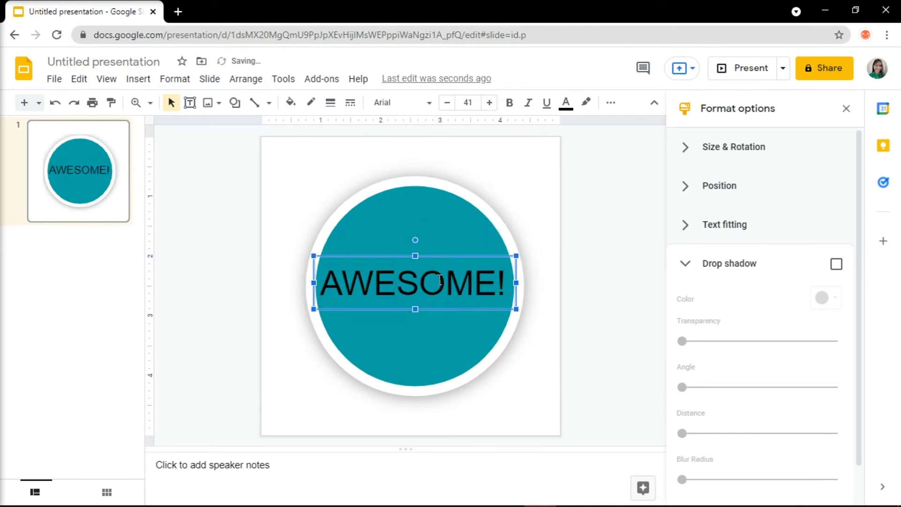
# Format the AWESOME! text as white Luckiest Guy at 48 pt.
pyautogui.tripleClick(439, 279)
pyautogui.click(402, 103)
pyautogui.click(422, 201)
pyautogui.click(489, 103)
pyautogui.click(490, 102)
pyautogui.click(489, 103)
pyautogui.click(490, 103)
pyautogui.click(490, 103)
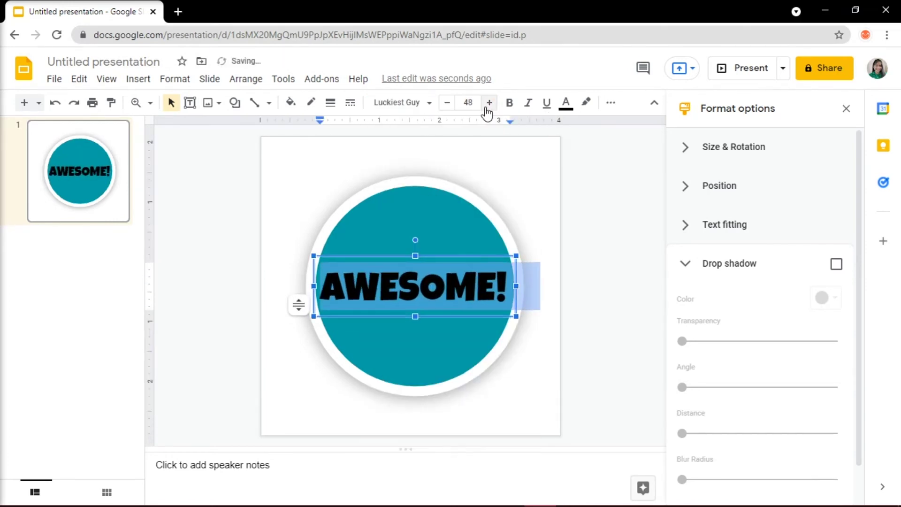
pyautogui.click(419, 106)
pyautogui.scroll(-3, 423, 134)
pyautogui.click(568, 107)
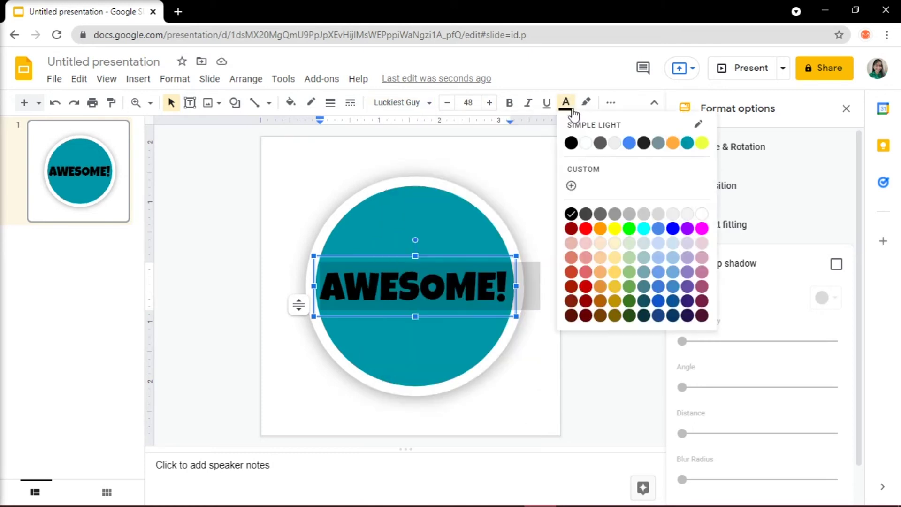
pyautogui.click(586, 143)
pyautogui.click(550, 259)
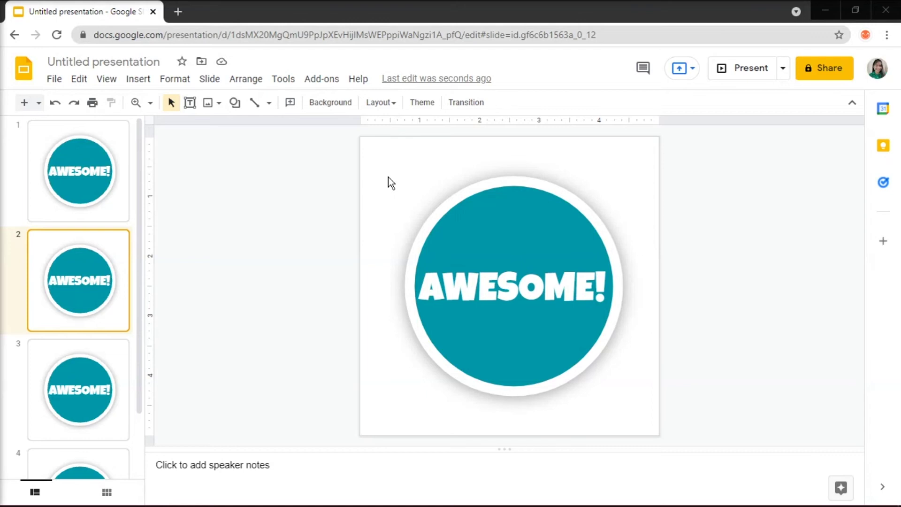
# On slide 2, replace the circle with the maroon callout and add white COOL! text in Luckiest Guy 80.
pyautogui.click(502, 231)
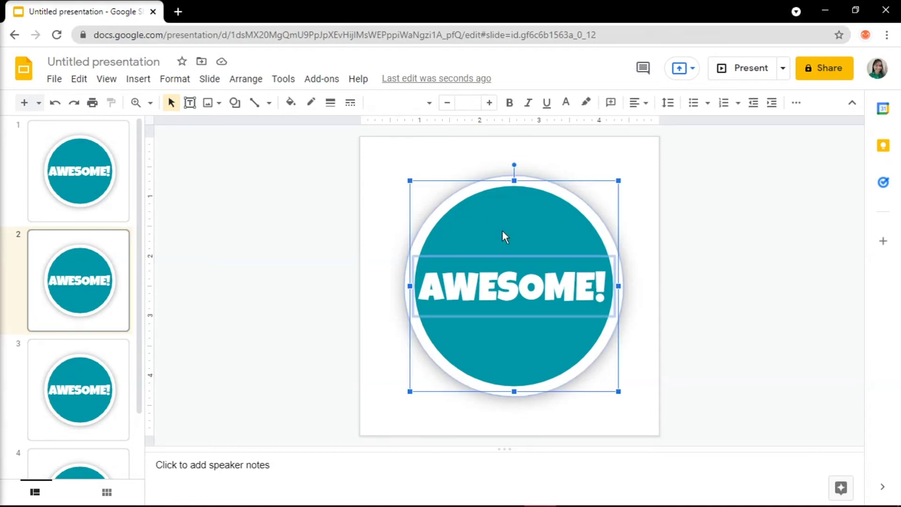
pyautogui.press('Delete')
pyautogui.hotkey('ctrl', 'v')
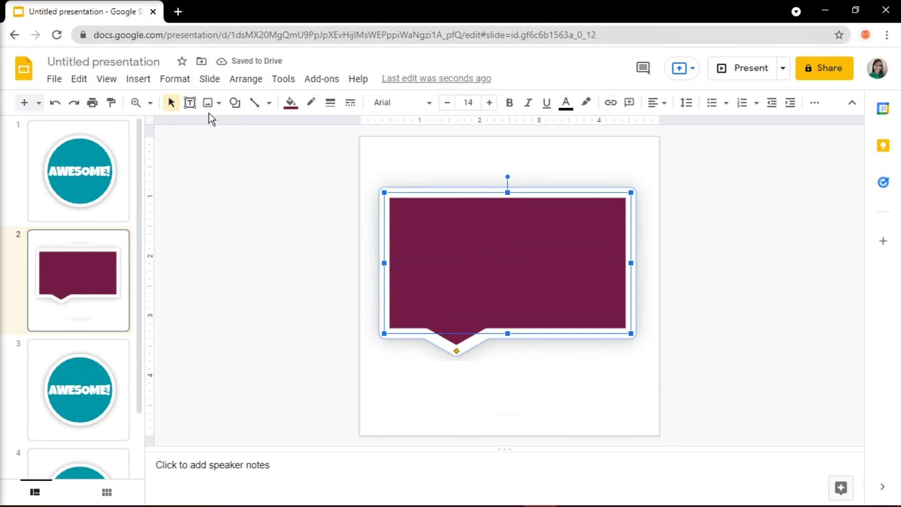
pyautogui.click(189, 102)
pyautogui.moveTo(404, 228); pyautogui.dragTo(611, 254)
pyautogui.write('COOL!')
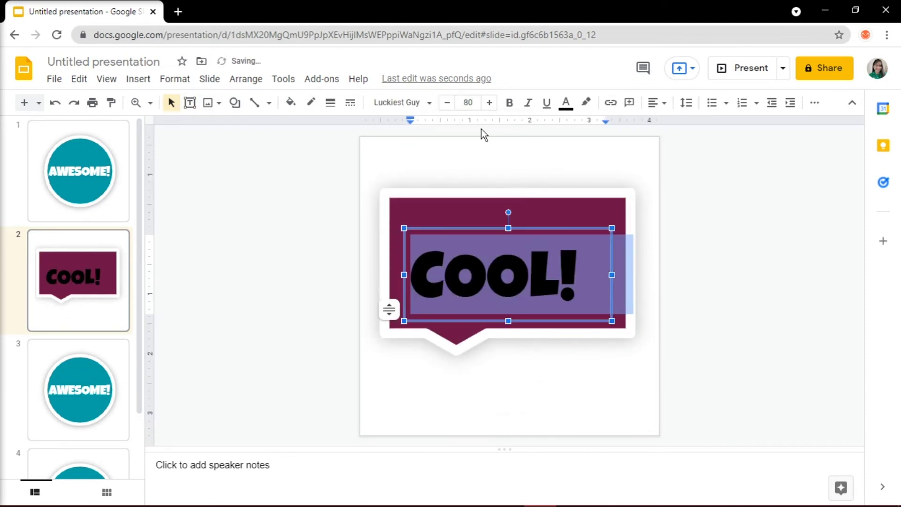
pyautogui.moveTo(527, 232); pyautogui.dragTo(539, 217)
pyautogui.click(566, 102)
pyautogui.click(585, 143)
# On slide 3, change the text to 'GREAT JOB!' with a new size and fill the circle orange.
pyautogui.scroll(-2, 97, 297)
pyautogui.click(97, 297)
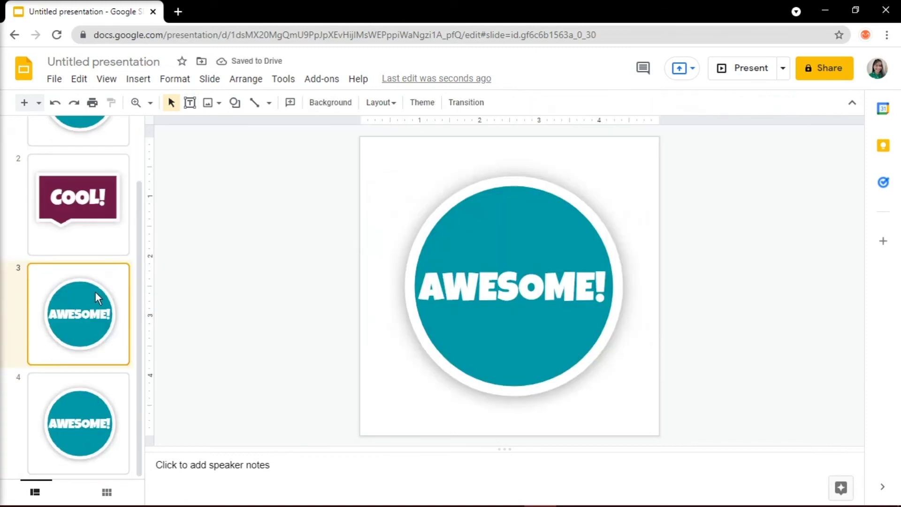
pyautogui.tripleClick(538, 280)
pyautogui.write('GREAT JOB!')
pyautogui.click(469, 103)
pyautogui.click(468, 354)
pyautogui.click(508, 190)
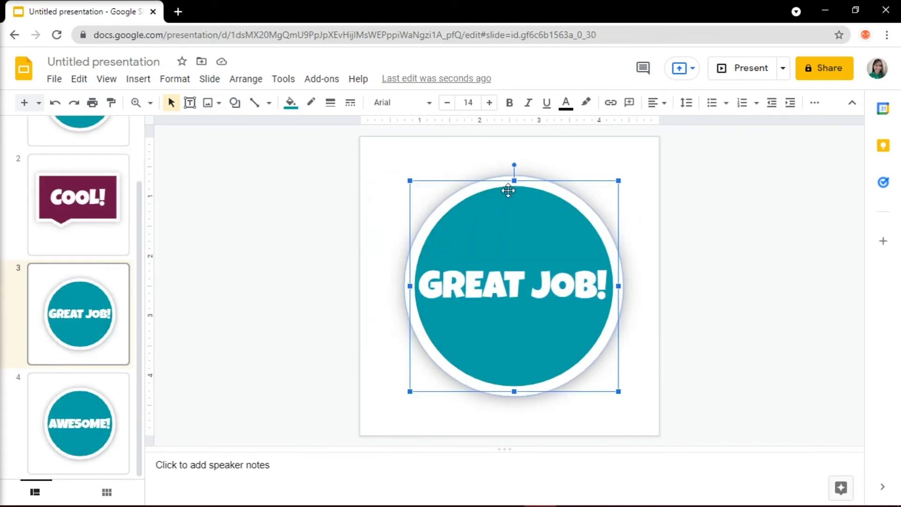
pyautogui.click(290, 103)
pyautogui.click(310, 141)
# On slide 4, replace the circle with a purple speech bubble callout shape.
pyautogui.click(78, 422)
pyautogui.click(509, 318)
pyautogui.press('Delete')
pyautogui.click(138, 78)
pyautogui.click(404, 220)
pyautogui.moveTo(387, 200); pyautogui.dragTo(625, 339)
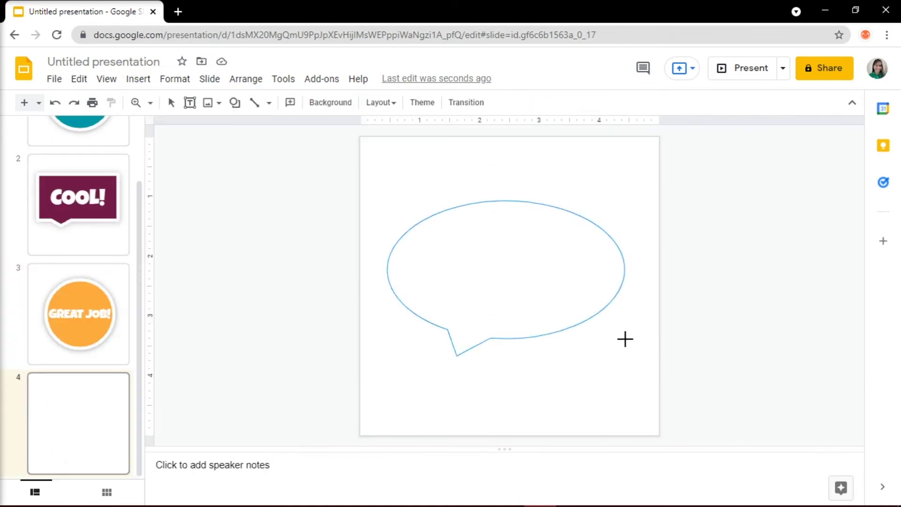
pyautogui.click(290, 102)
pyautogui.click(444, 297)
# Add 'NICE' text at size 55 on the bubble and give the bubble a drop shadow.
pyautogui.click(190, 102)
pyautogui.moveTo(434, 257); pyautogui.dragTo(582, 284)
pyautogui.write('NICE')
pyautogui.click(467, 102)
pyautogui.write('5')
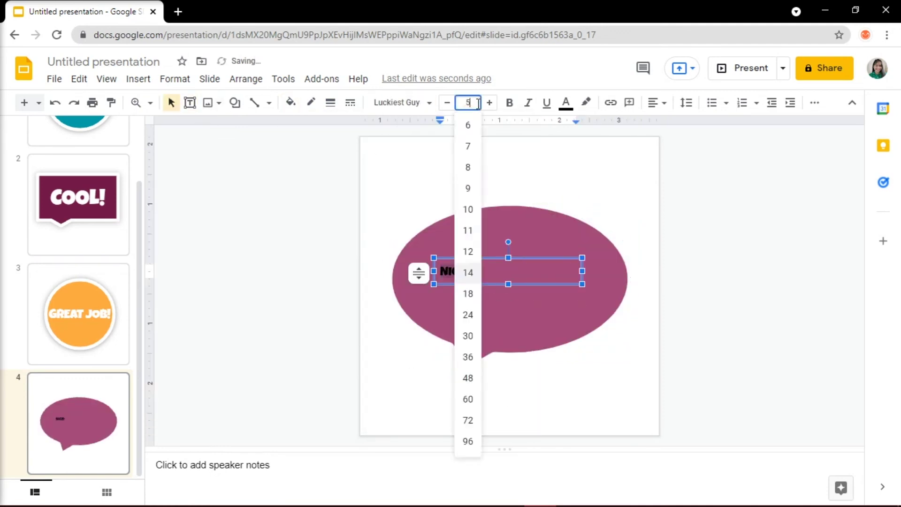
pyautogui.write('5')
pyautogui.press('Return')
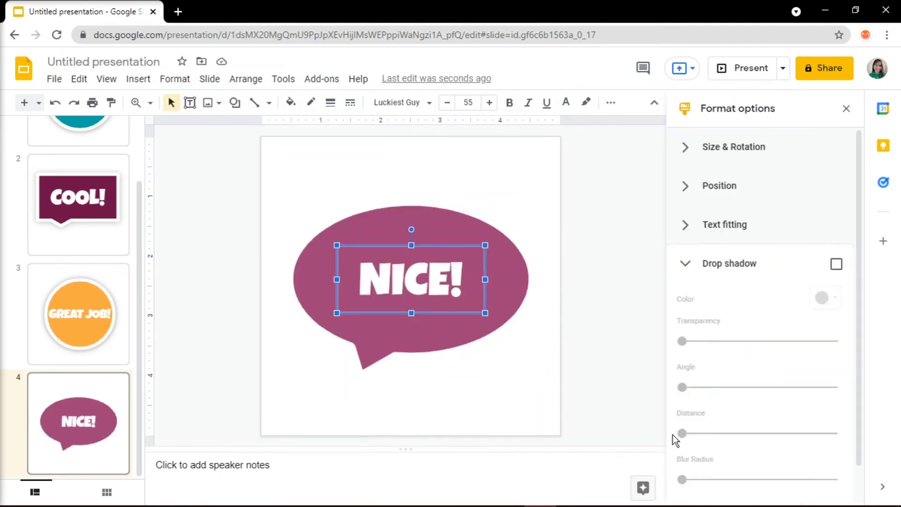
pyautogui.click(836, 264)
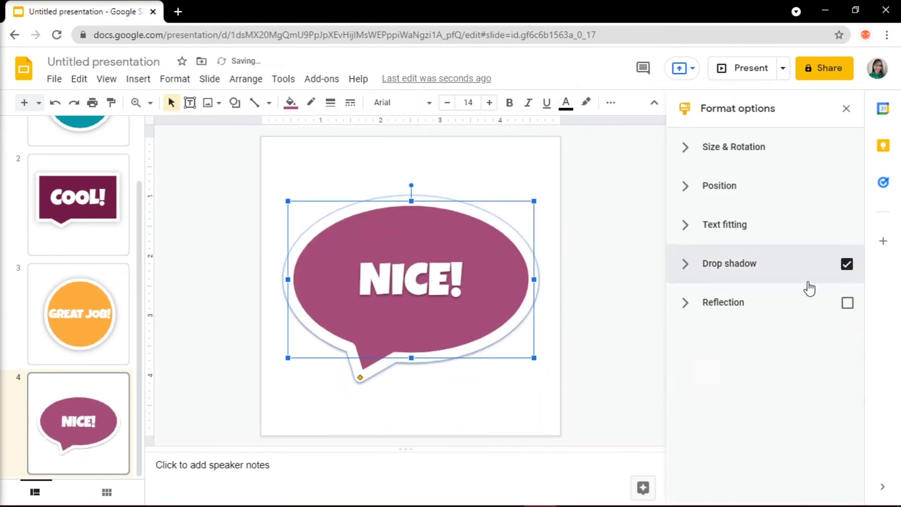
pyautogui.click(729, 263)
pyautogui.click(595, 354)
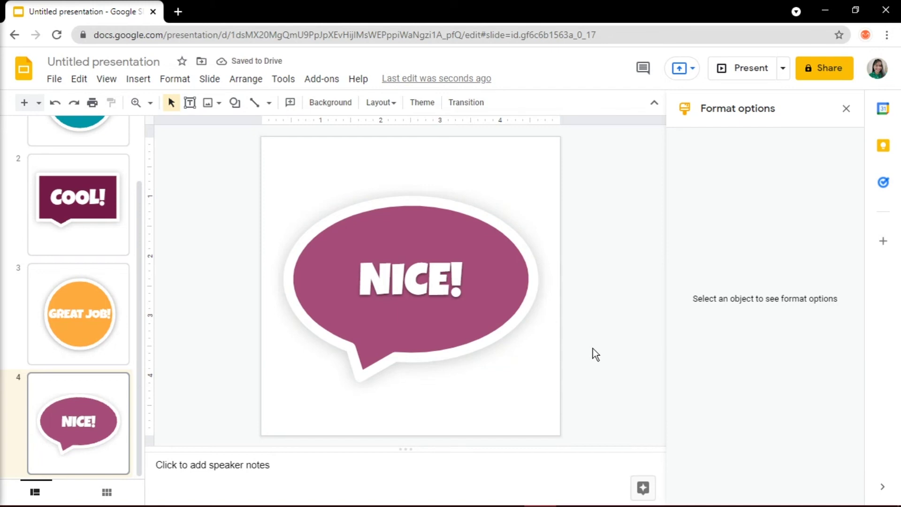
# Download slide 4 as a PNG image (.png, current slide).
pyautogui.click(54, 79)
pyautogui.moveTo(119, 258)
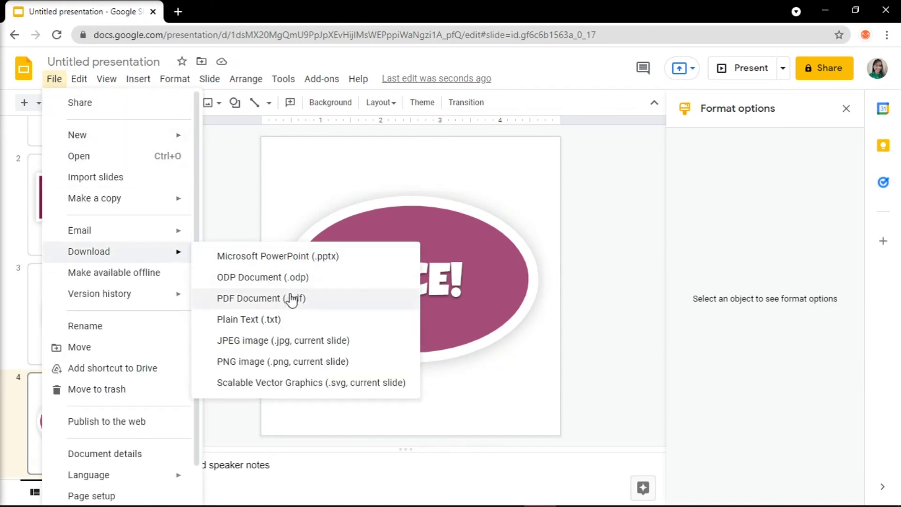
pyautogui.click(272, 368)
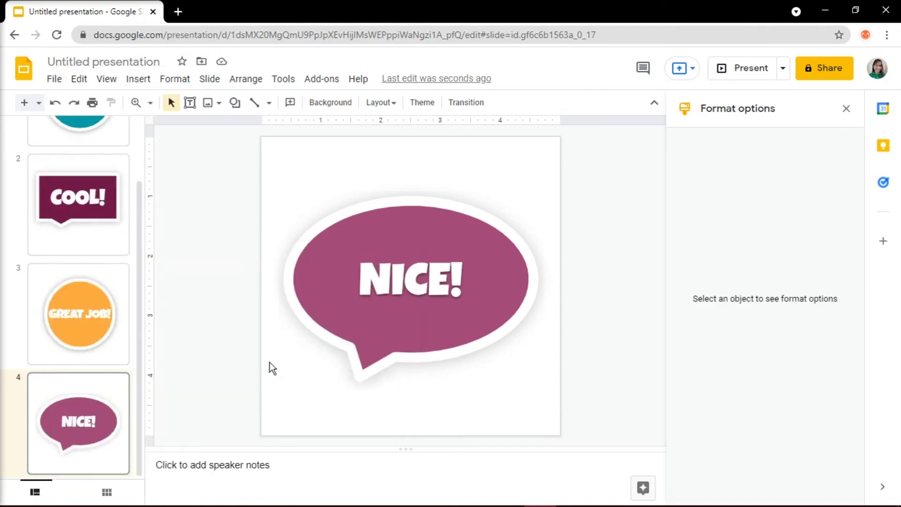